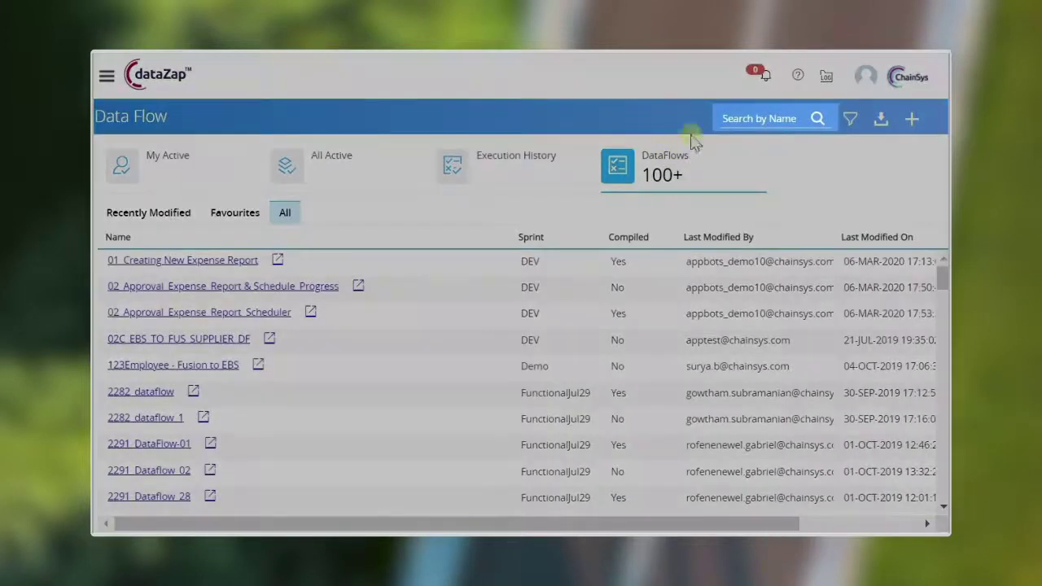
Start a name search in the All data flows list
{"action": "left_click", "coordinate": [749, 118]}
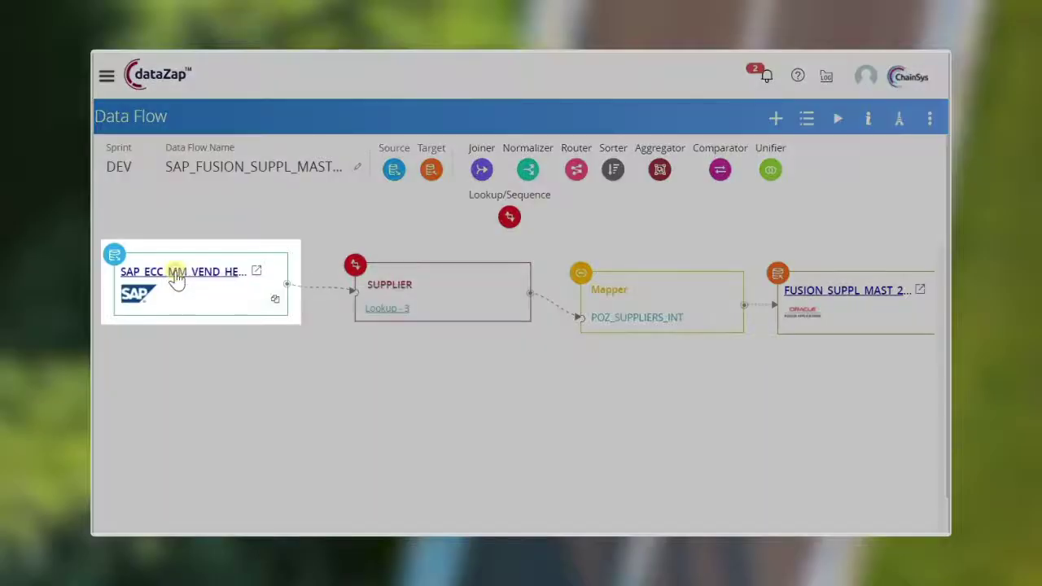
Open the SAP vendor source node, then the FUSION_SUPPL_MAST target's Loader settings
{"action": "left_click", "coordinate": [177, 278]}
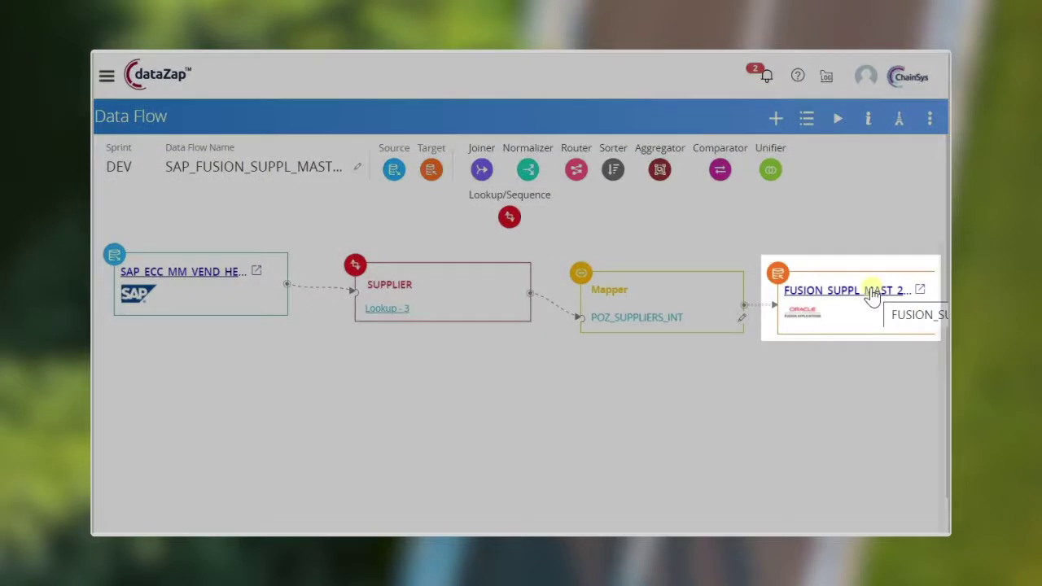
{"action": "left_click", "coordinate": [872, 293]}
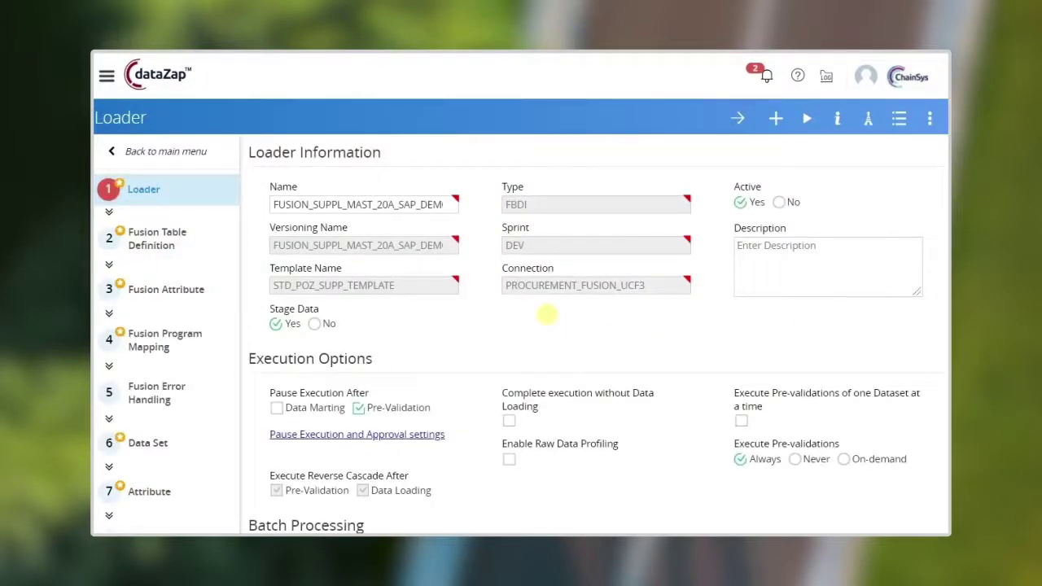
Scroll through the Loader page to review the Tax Organization Type prevalidation rule
{"action": "scroll", "coordinate": [550, 317], "scroll_direction": "down", "scroll_amount": 1}
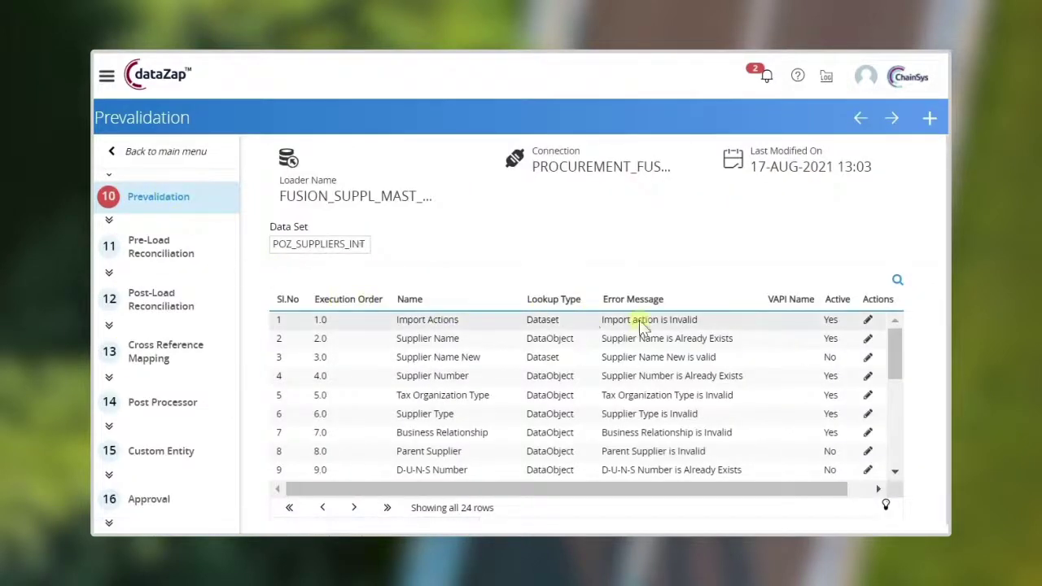
{"action": "scroll", "coordinate": [763, 373], "scroll_direction": "down", "scroll_amount": 1}
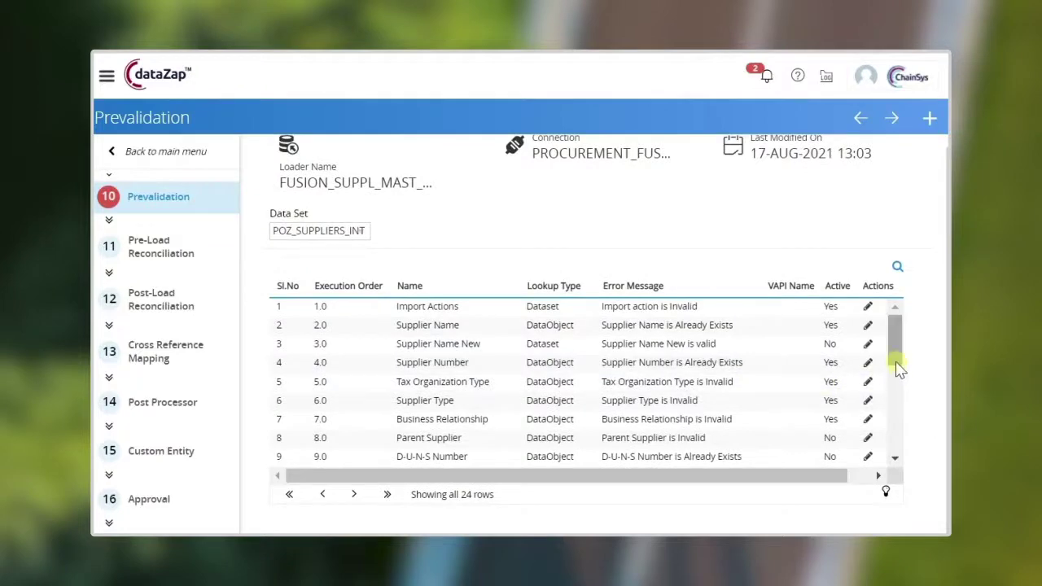
{"action": "left_click_drag", "start_coordinate": [898, 368], "coordinate": [898, 457]}
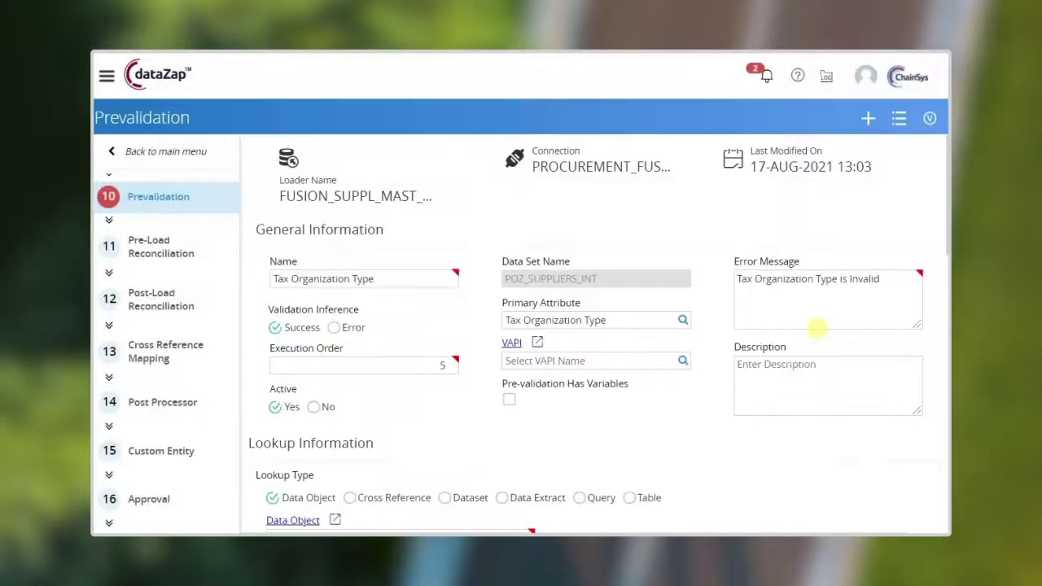
{"action": "scroll", "coordinate": [817, 328], "scroll_direction": "down", "scroll_amount": 2}
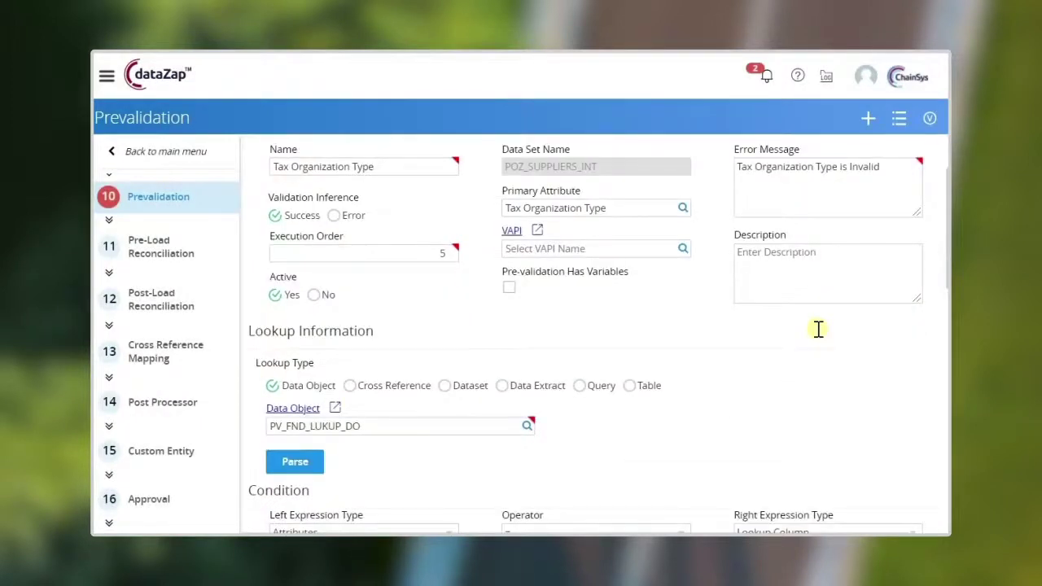
{"action": "scroll", "coordinate": [818, 329], "scroll_direction": "down", "scroll_amount": 4}
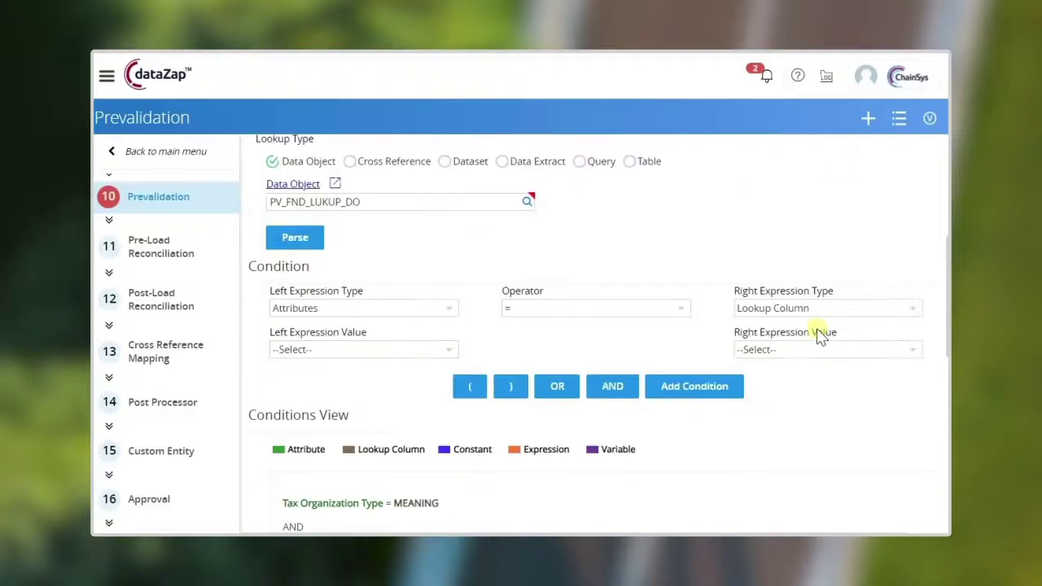
{"action": "scroll", "coordinate": [820, 337], "scroll_direction": "down", "scroll_amount": 2}
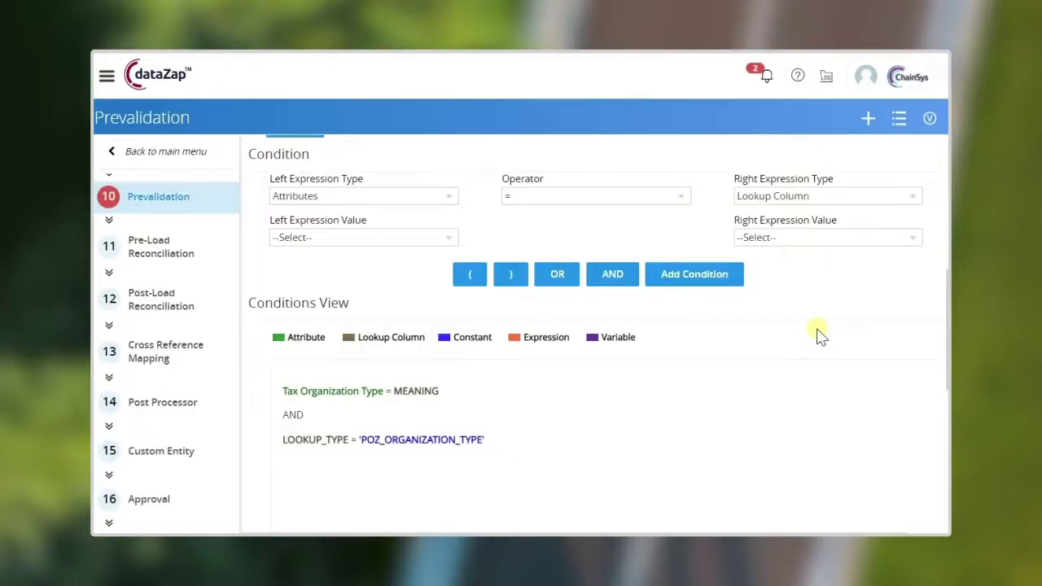
{"action": "scroll", "coordinate": [820, 337], "scroll_direction": "down", "scroll_amount": 6}
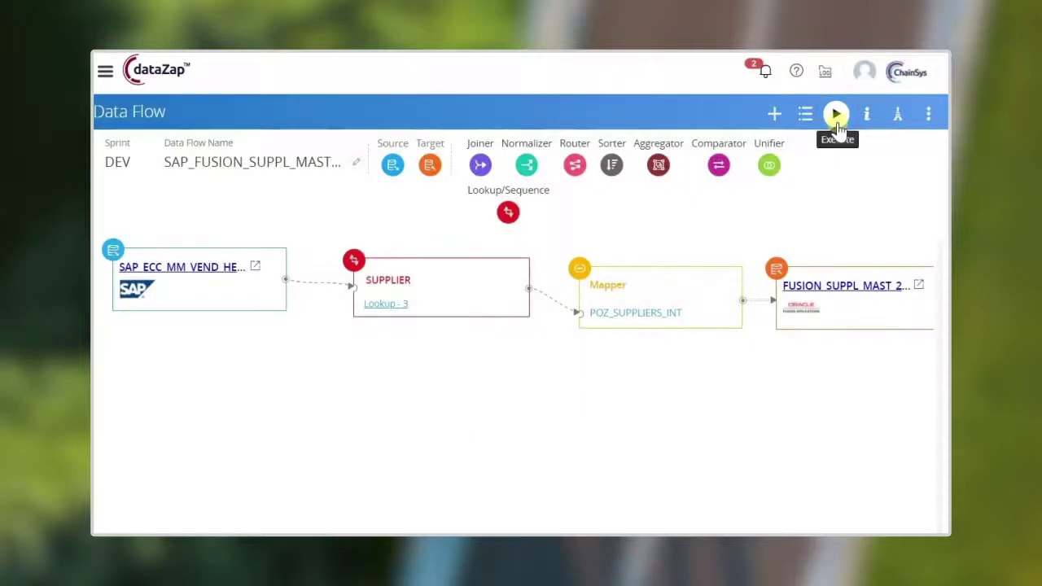
Execute SAP_FUSION_SUPPL_MAST and open the 10 failed POZ_SUPPLIERS_INT records for editing
{"action": "left_click", "coordinate": [836, 122]}
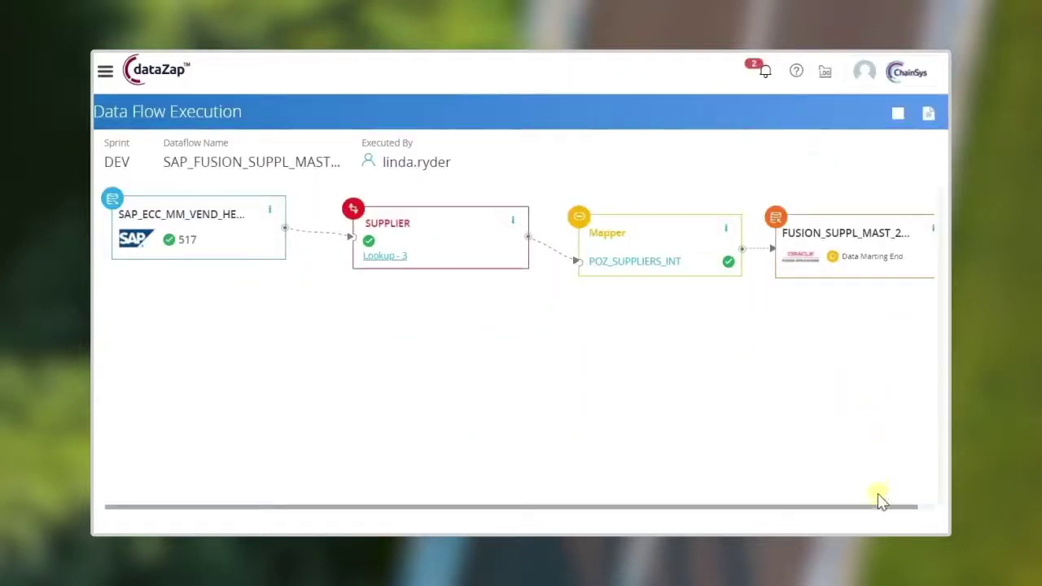
{"action": "left_click_drag", "start_coordinate": [885, 508], "coordinate": [915, 512]}
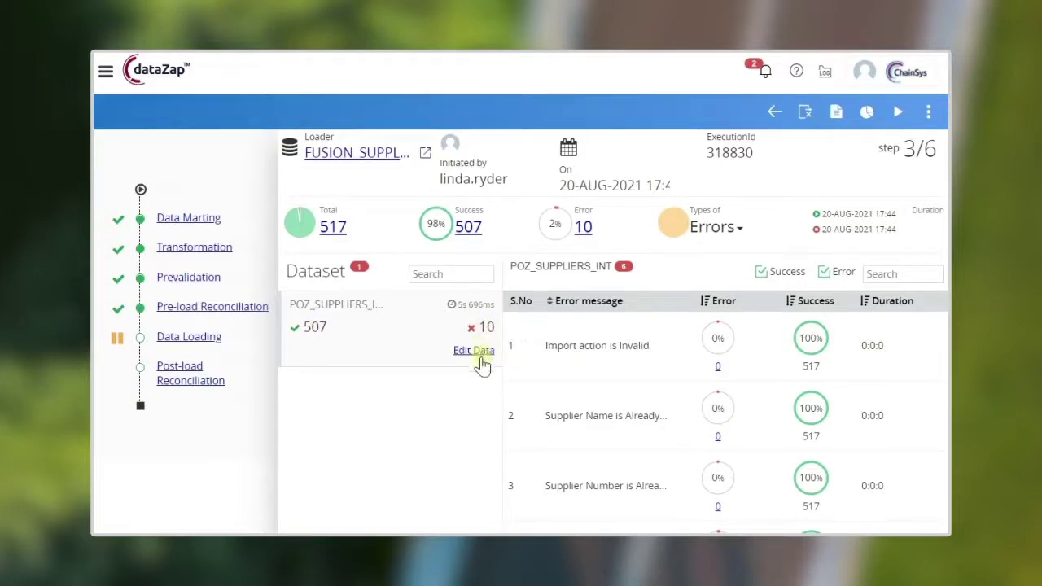
{"action": "left_click", "coordinate": [480, 352]}
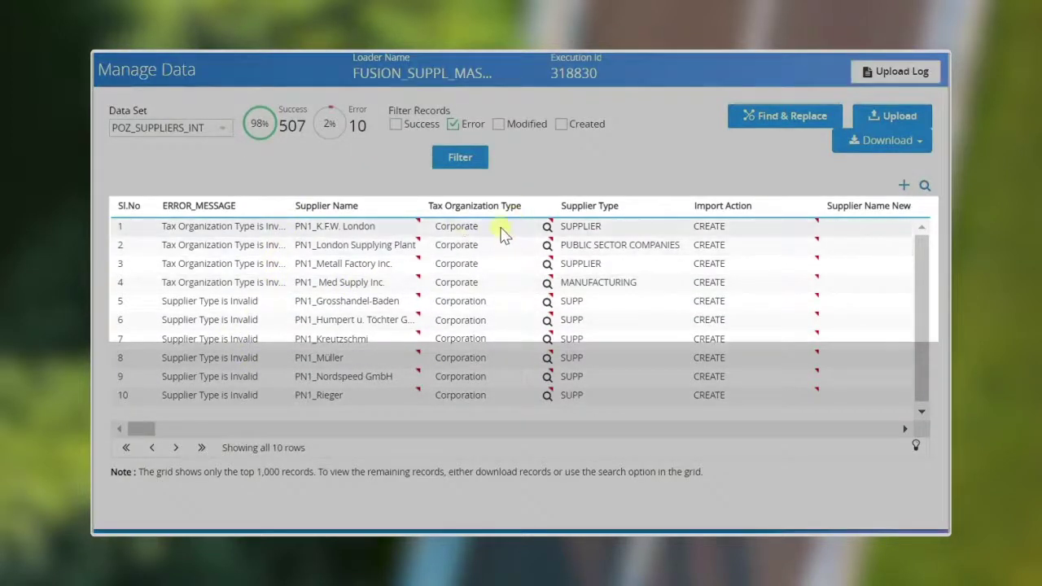
Set the Tax Organization Type to Corporation in rows 1, 2 and 4
{"action": "left_click", "coordinate": [502, 234]}
{"action": "type", "text": "Corp"}
{"action": "key", "text": "Escape"}
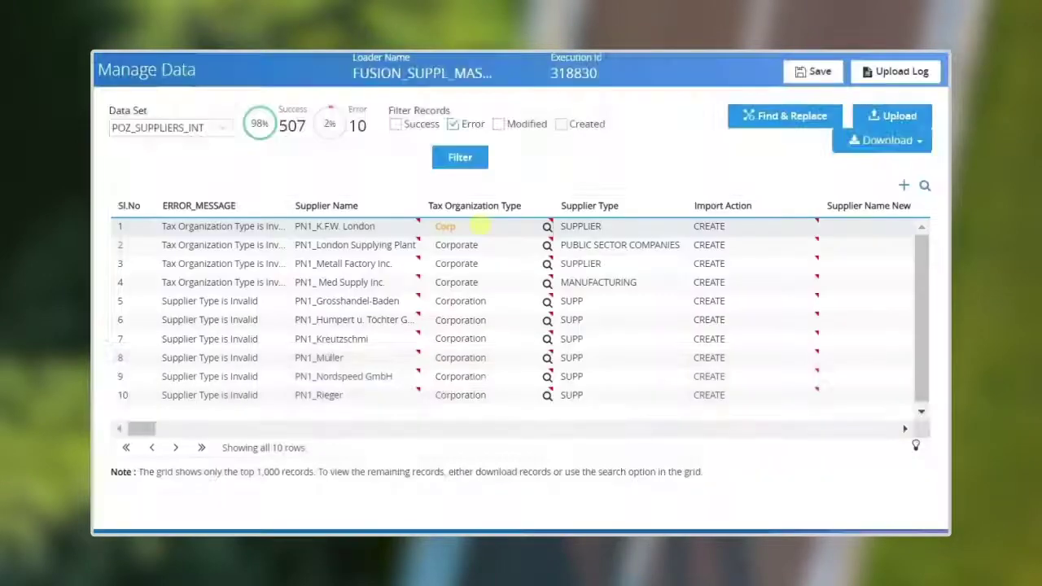
{"action": "left_click", "coordinate": [480, 228]}
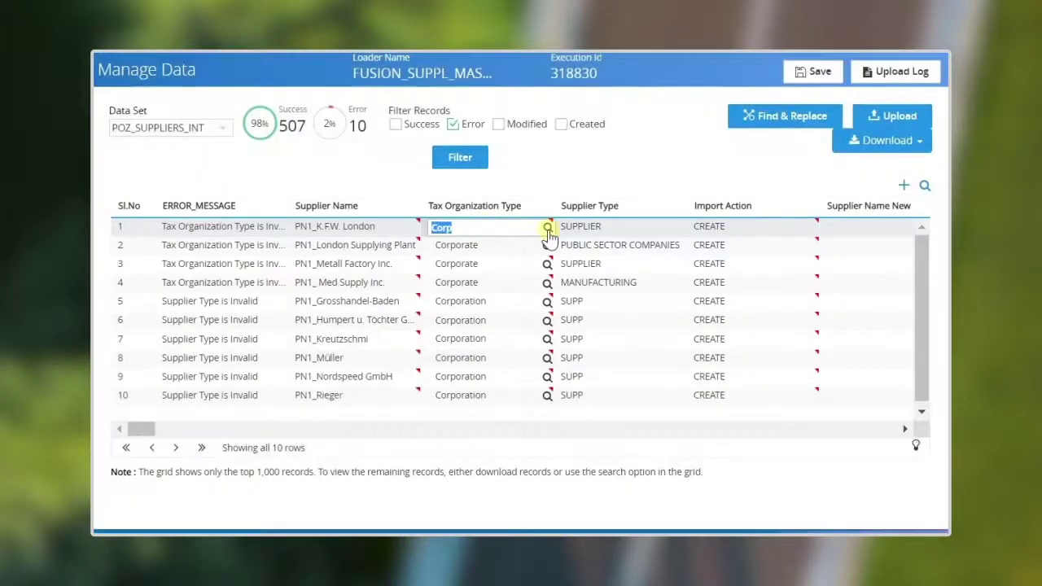
{"action": "left_click", "coordinate": [548, 231]}
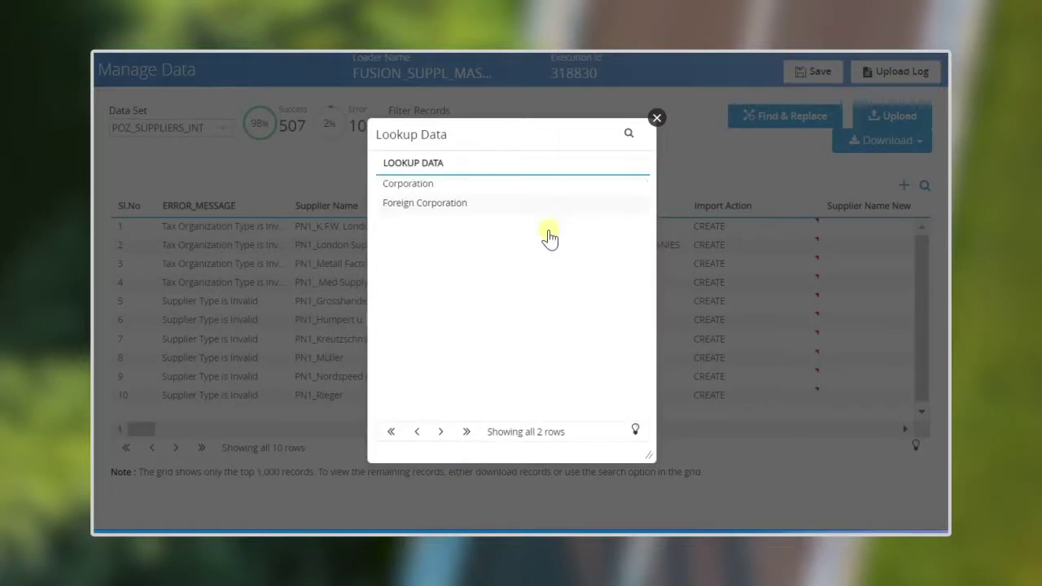
{"action": "left_click", "coordinate": [451, 186]}
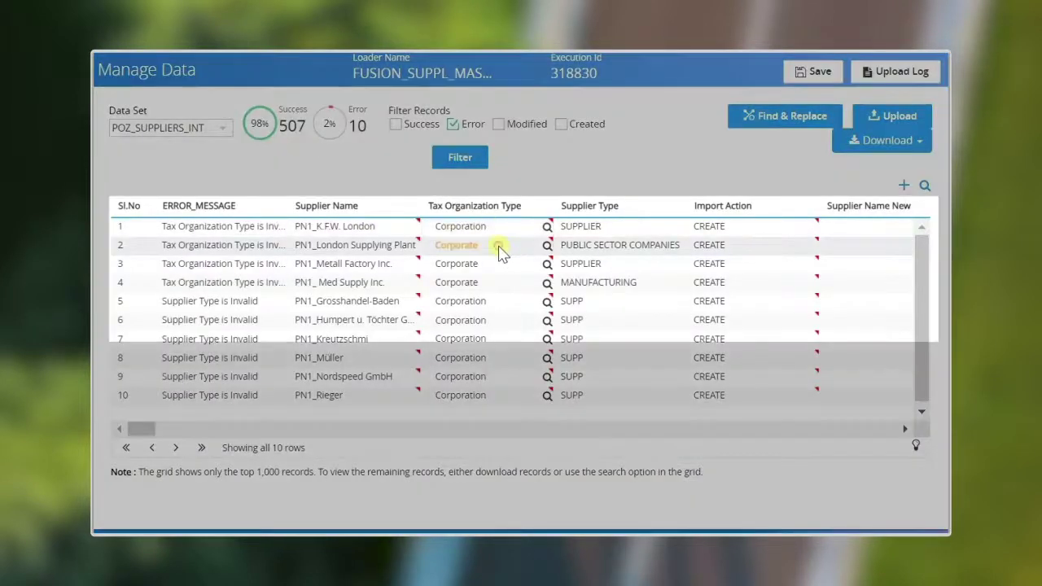
{"action": "left_click", "coordinate": [498, 245]}
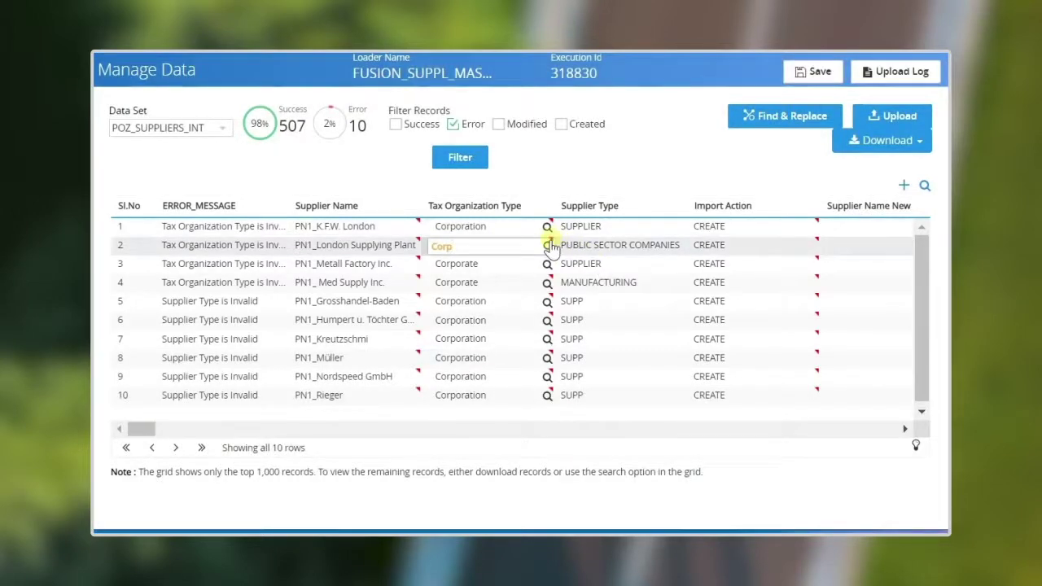
{"action": "left_click", "coordinate": [547, 245]}
{"action": "left_click", "coordinate": [470, 185]}
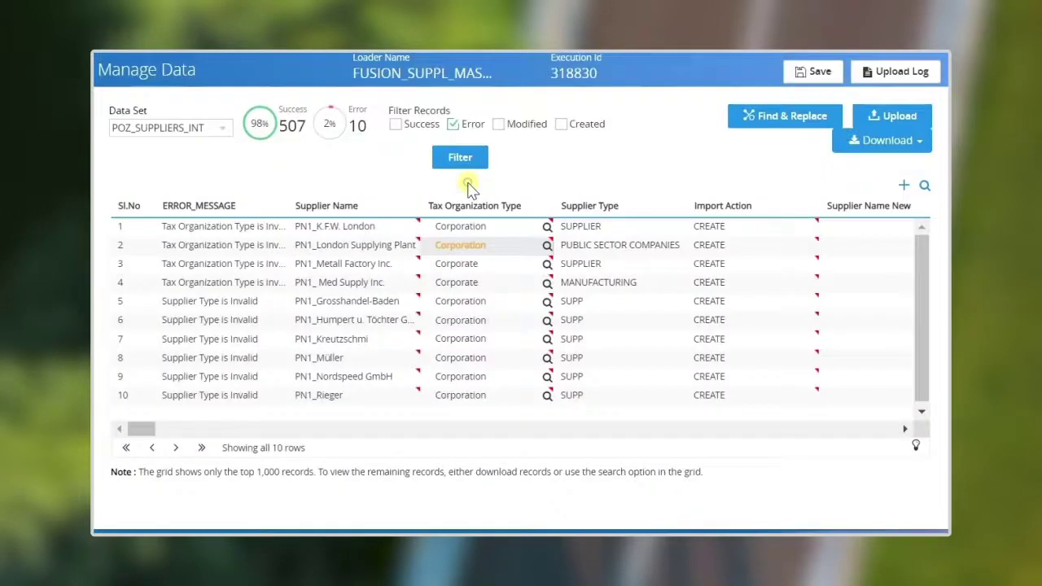
{"action": "left_click", "coordinate": [503, 282]}
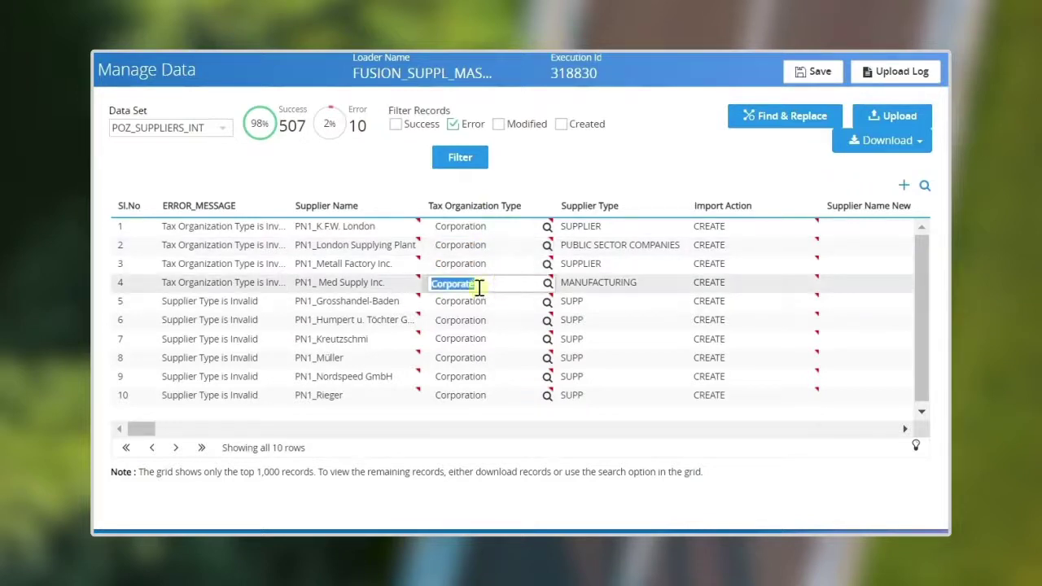
{"action": "key", "text": "BackSpace"}
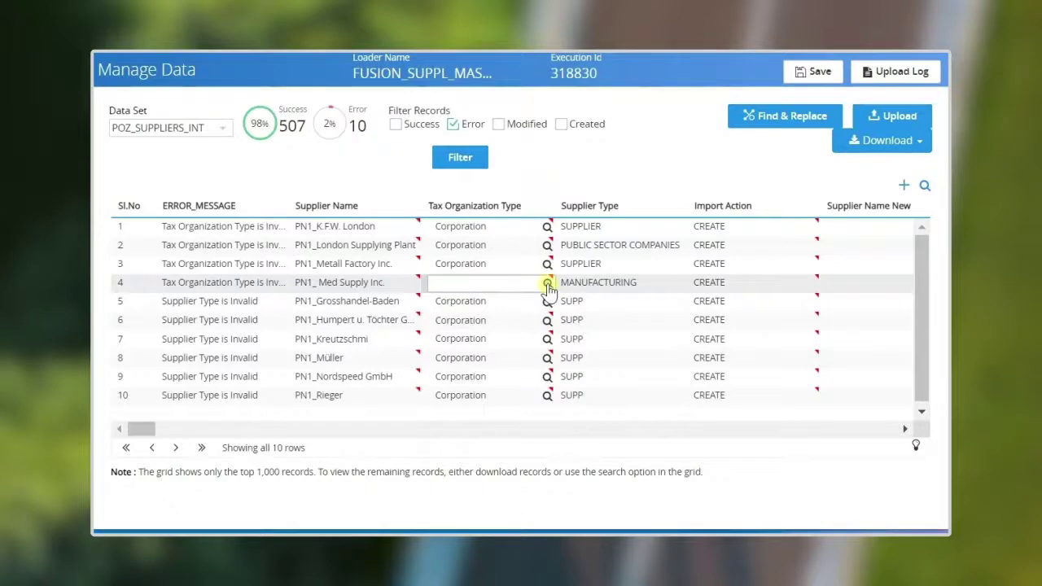
{"action": "left_click", "coordinate": [548, 285]}
{"action": "left_click", "coordinate": [445, 189]}
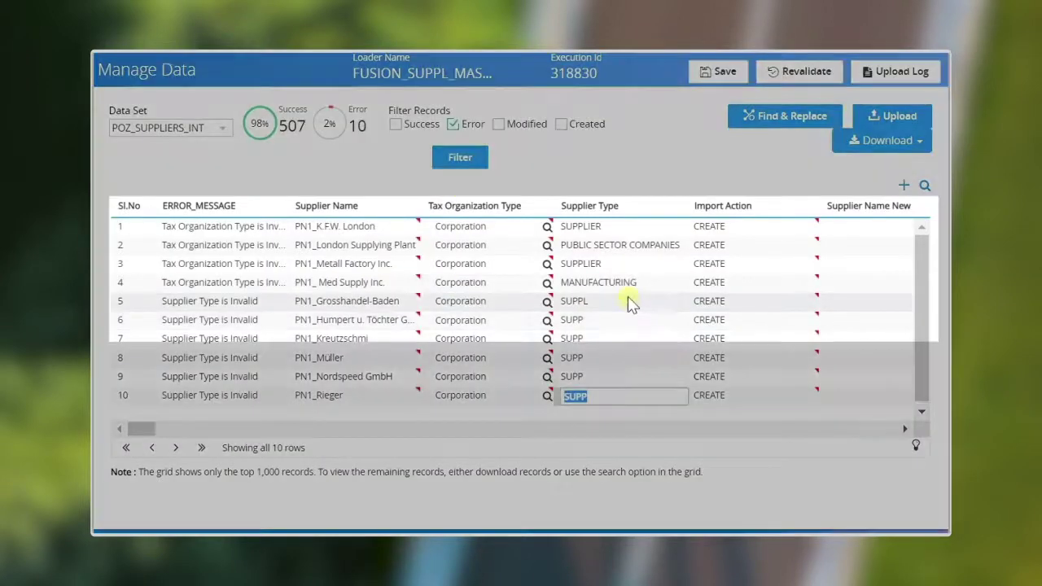
Replace SUPP with SUPPLIER in the Supplier Type of rows 5–10 and save
{"action": "left_click", "coordinate": [627, 298]}
{"action": "type", "text": "SUPPL"}
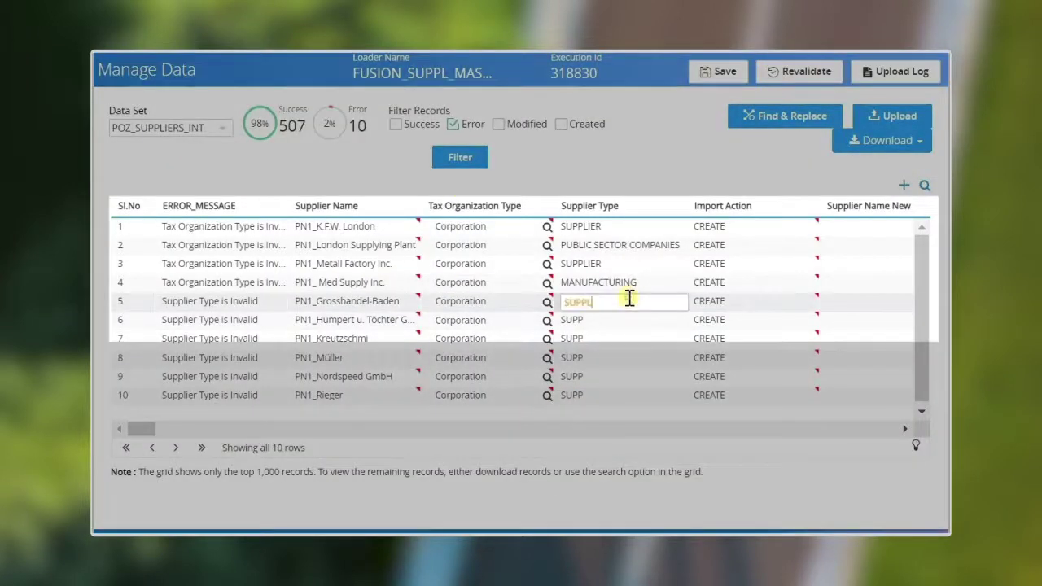
{"action": "type", "text": "IER"}
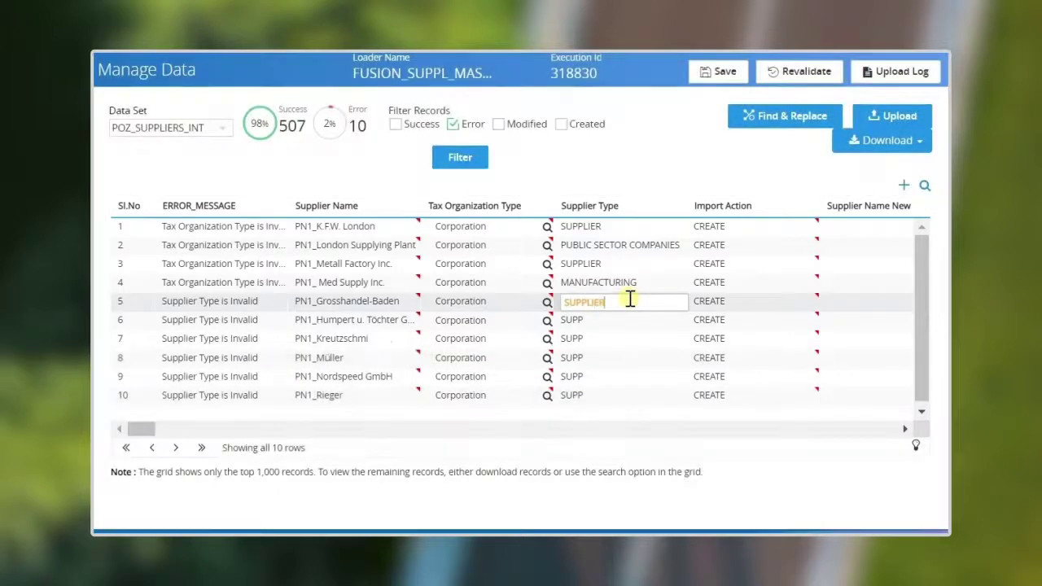
{"action": "left_click_drag", "start_coordinate": [629, 302], "coordinate": [563, 298]}
{"action": "key", "text": "ctrl+c"}
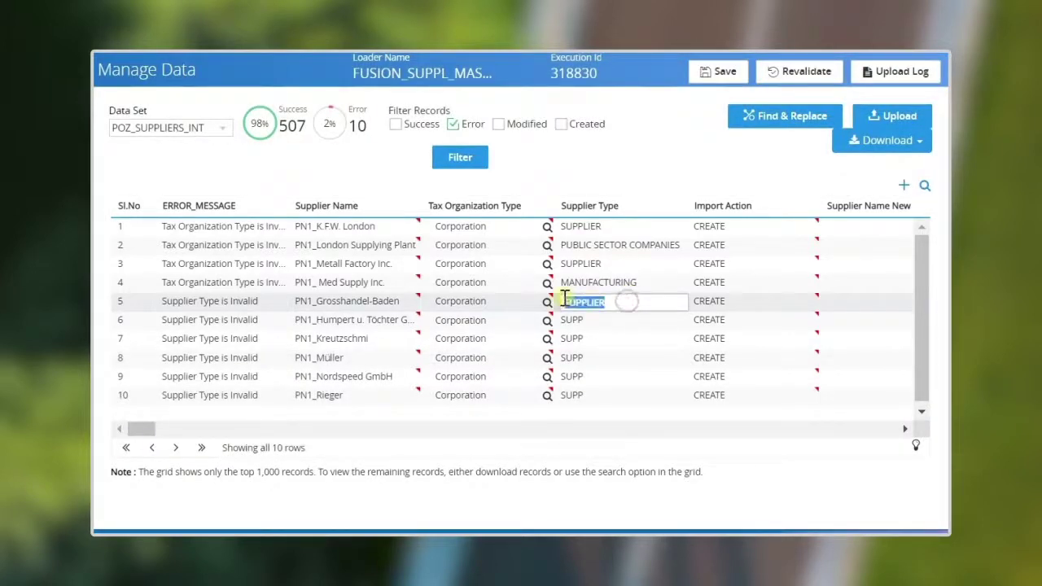
{"action": "left_click", "coordinate": [589, 324]}
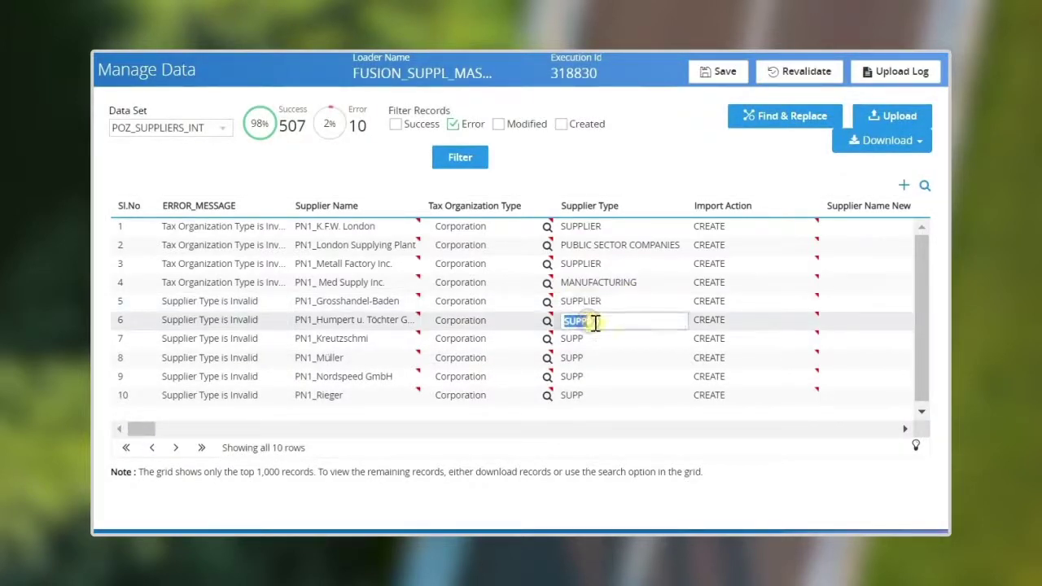
{"action": "key", "text": "ctrl+v"}
{"action": "left_click", "coordinate": [599, 339]}
{"action": "key", "text": "ctrl+v"}
{"action": "left_click", "coordinate": [597, 360]}
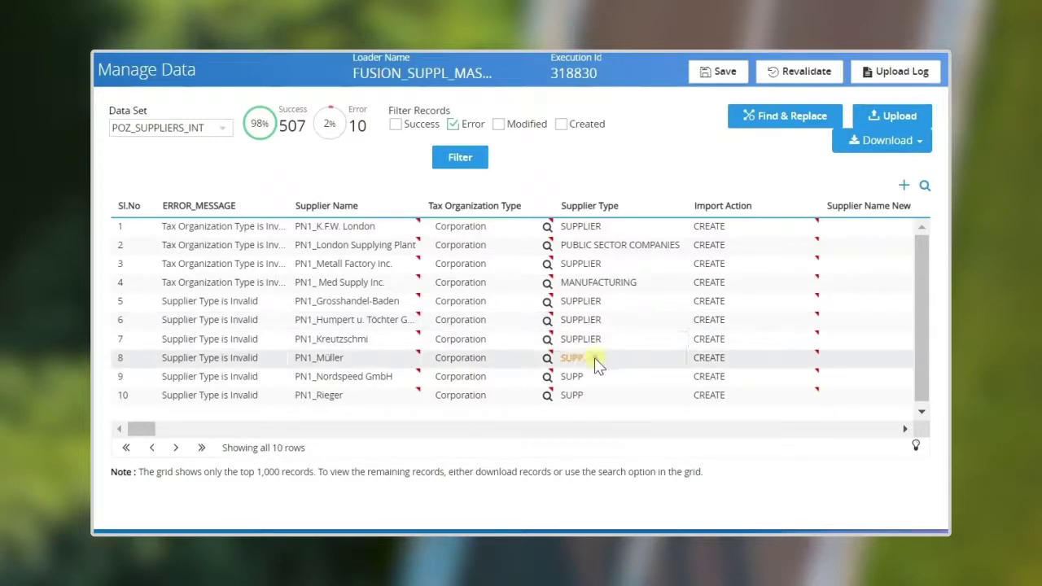
{"action": "key", "text": "ctrl+v"}
{"action": "left_click", "coordinate": [598, 378]}
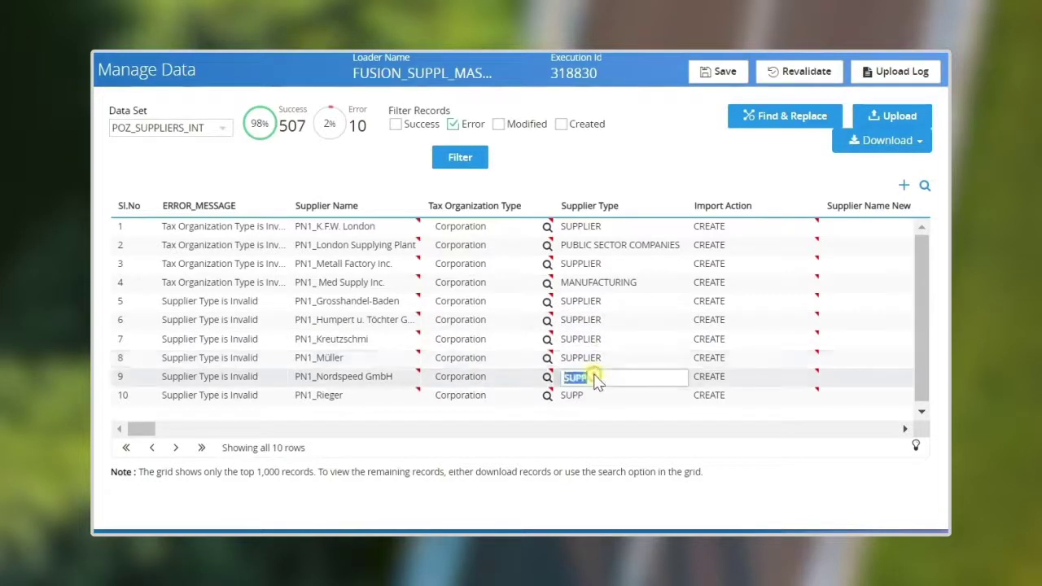
{"action": "key", "text": "ctrl+v"}
{"action": "left_click", "coordinate": [595, 400]}
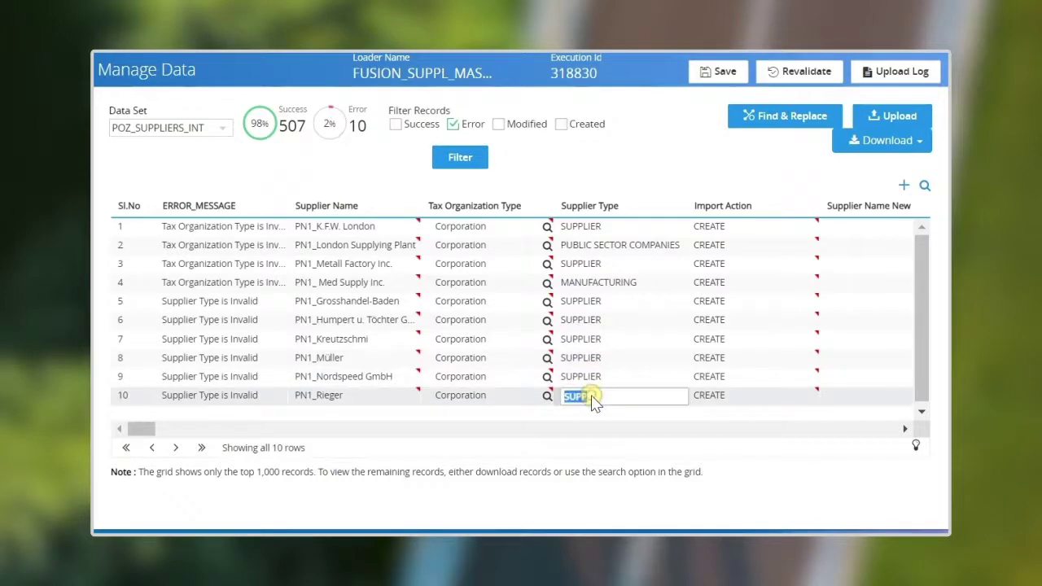
{"action": "key", "text": "ctrl+v"}
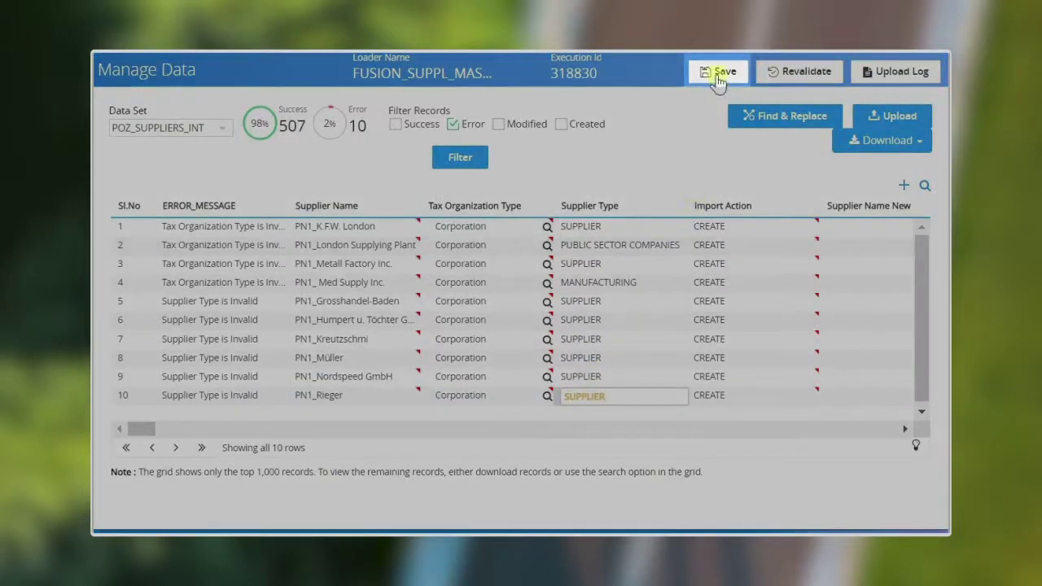
{"action": "left_click", "coordinate": [720, 73]}
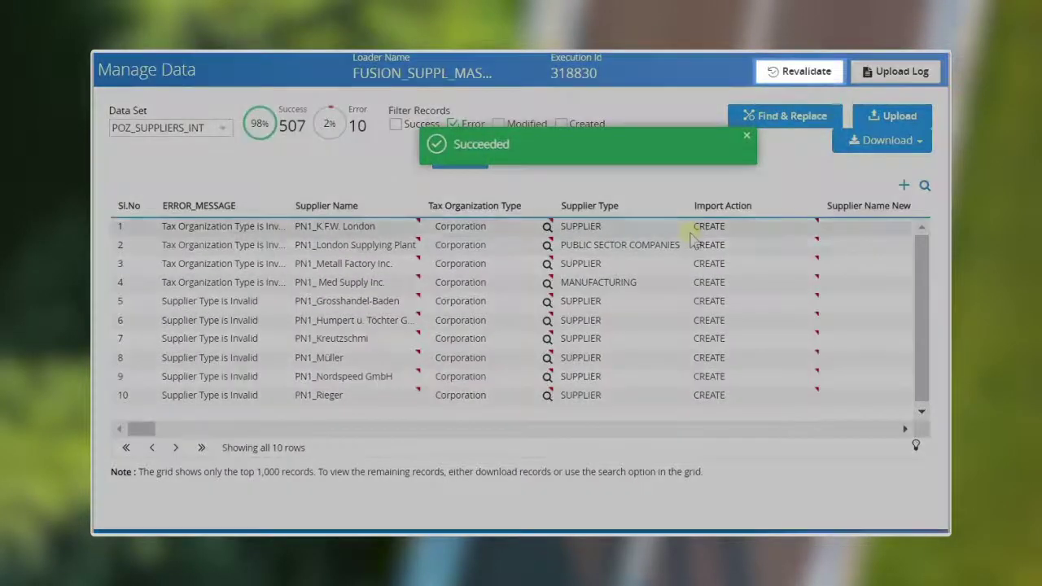
Revalidate the corrected records and download the current dataset as xlsx
{"action": "left_click", "coordinate": [808, 73]}
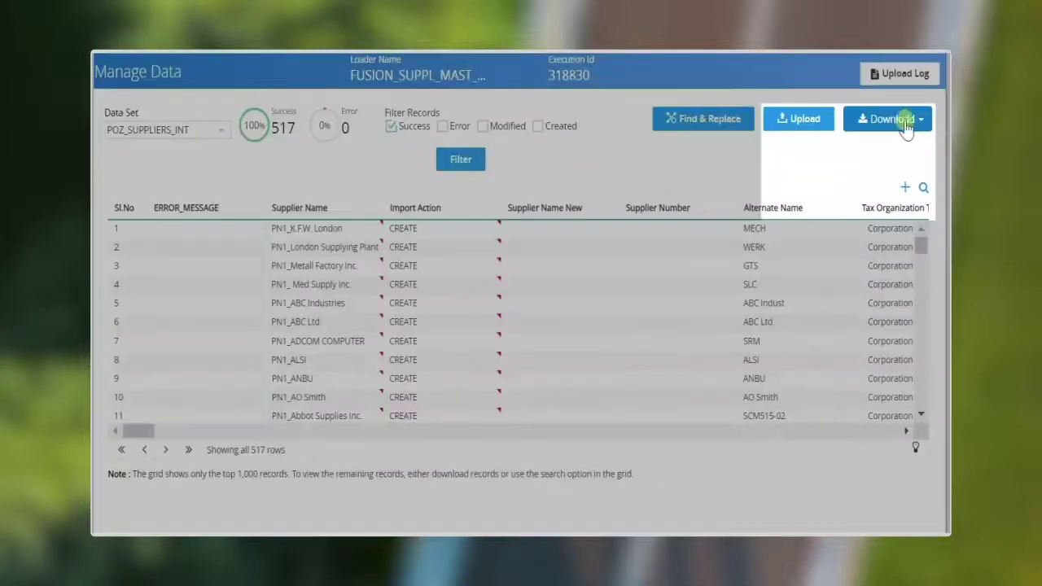
{"action": "left_click", "coordinate": [923, 119]}
{"action": "mouse_move", "coordinate": [879, 153]}
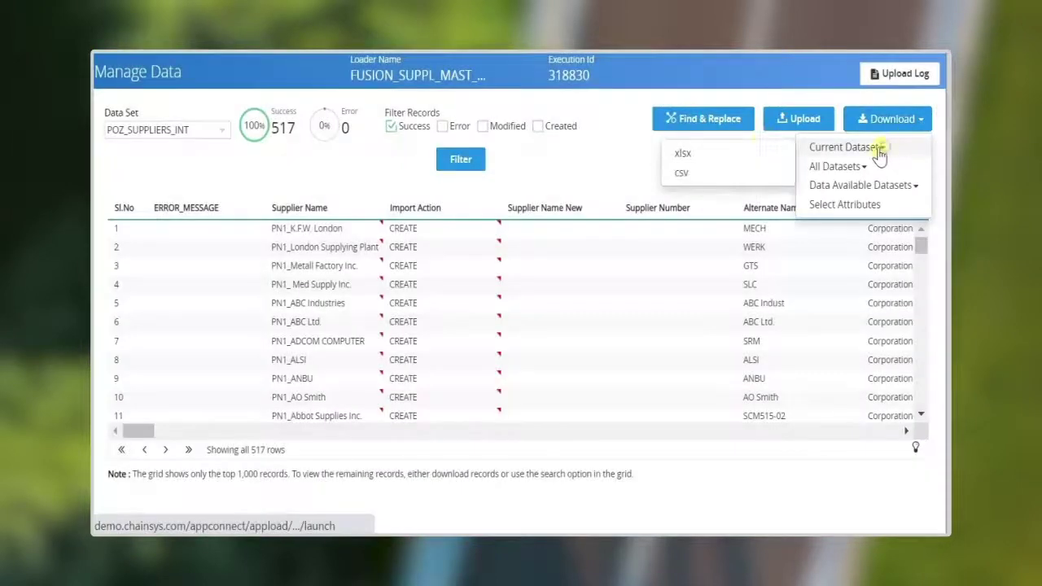
{"action": "left_click", "coordinate": [697, 156]}
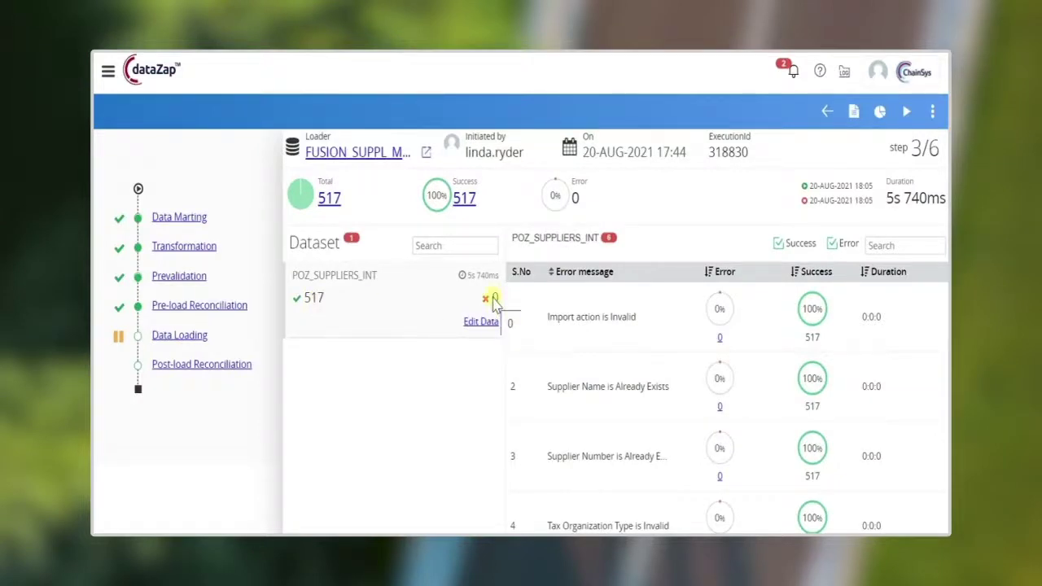
Run and confirm the load into Oracle Fusion, then view the 517 successful records
{"action": "left_click", "coordinate": [906, 113]}
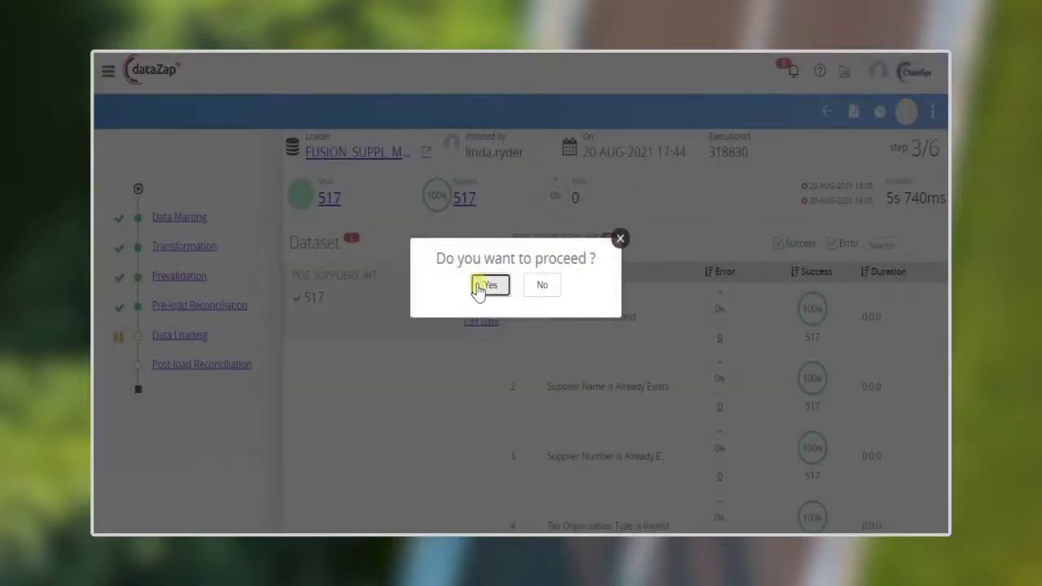
{"action": "left_click", "coordinate": [481, 286]}
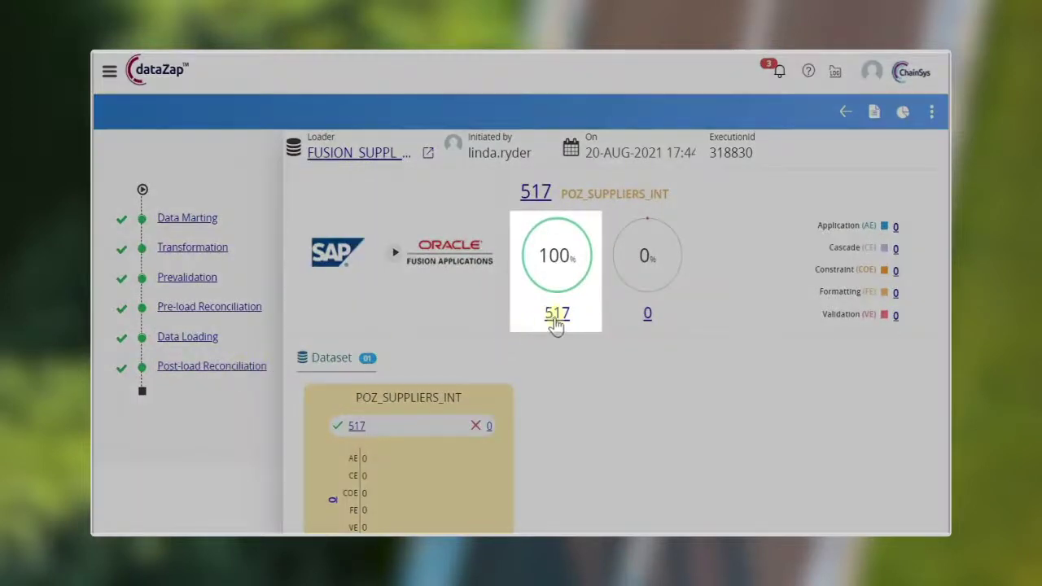
{"action": "left_click", "coordinate": [557, 316]}
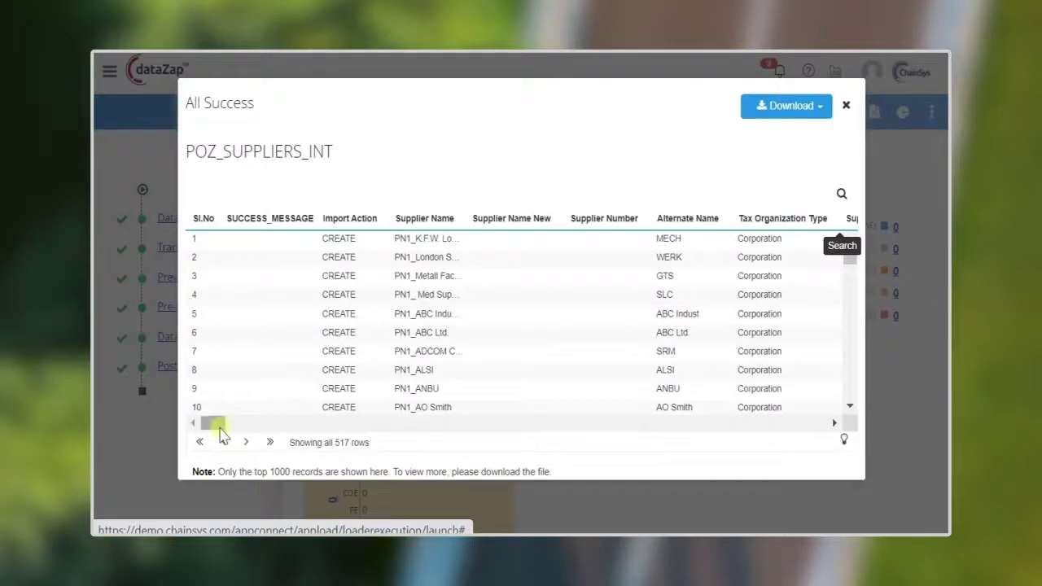
Close the All Success list and open the Post-load Reconciliation summary
{"action": "mouse_move", "coordinate": [215, 423]}
{"action": "left_mouse_down"}
{"action": "mouse_move", "coordinate": [313, 430]}
{"action": "mouse_move", "coordinate": [195, 423]}
{"action": "left_mouse_up"}
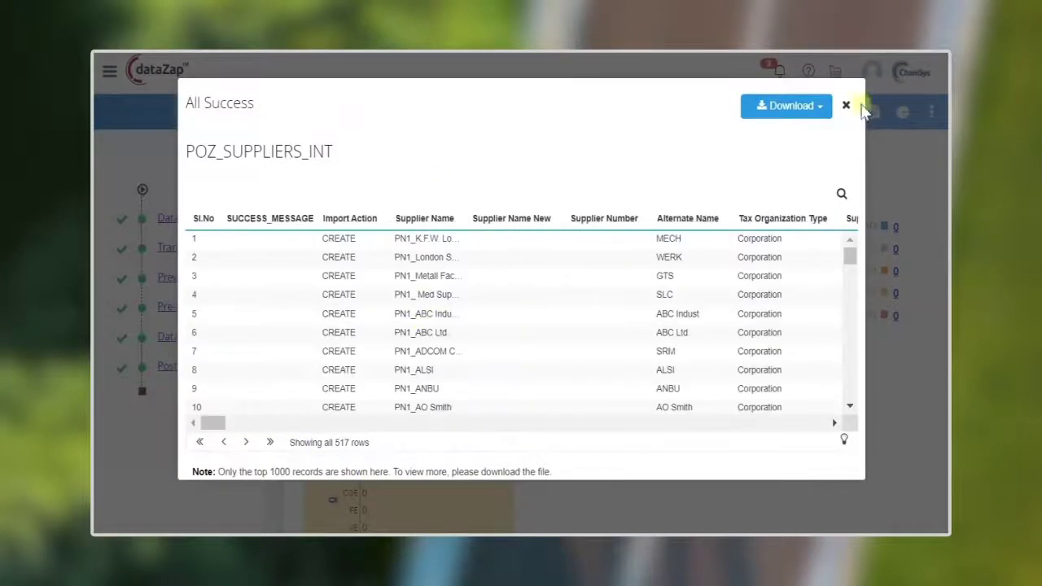
{"action": "left_click", "coordinate": [846, 106]}
{"action": "left_click", "coordinate": [185, 367]}
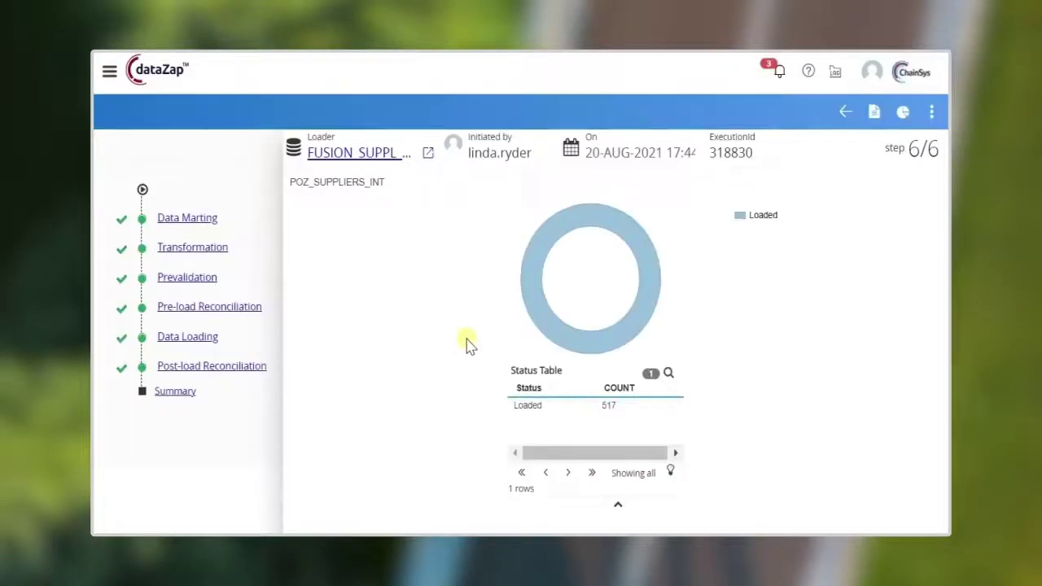
Check the status donut's Loaded count of 517 records
{"action": "mouse_move", "coordinate": [540, 278]}
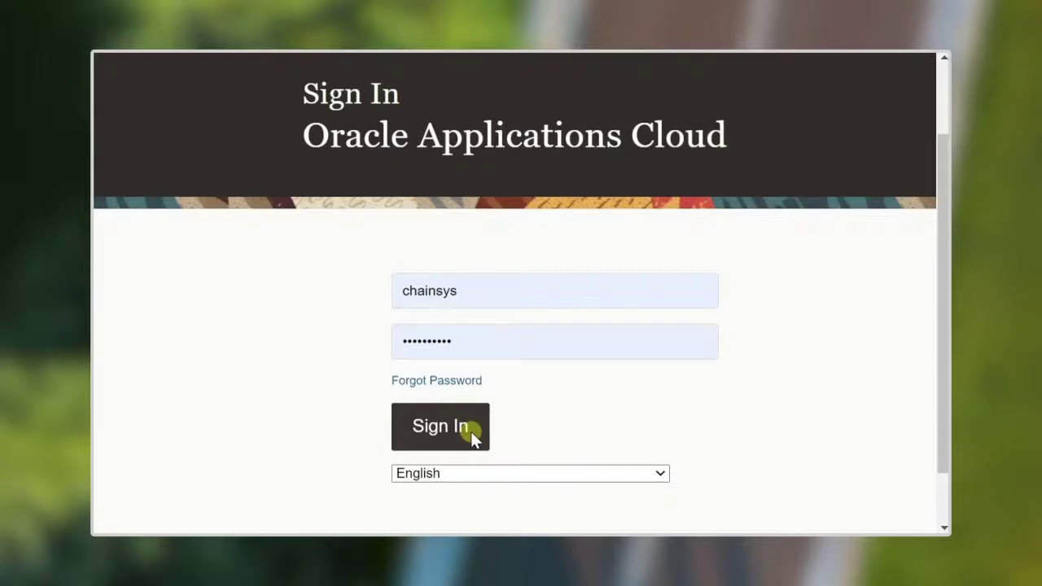
Sign in, go to Procurement > Suppliers, and open Manage Suppliers from Tasks
{"action": "left_click", "coordinate": [471, 431]}
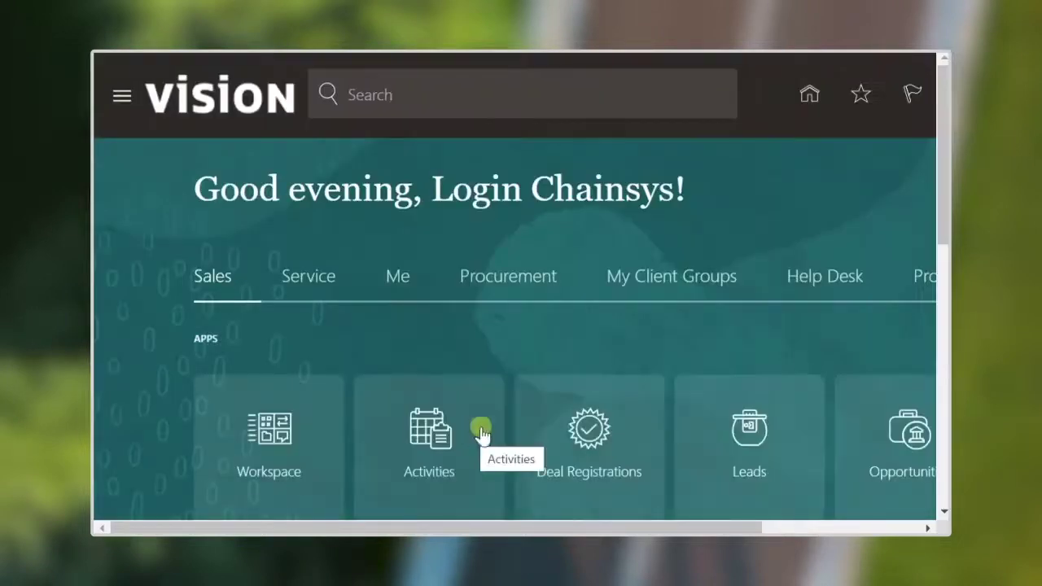
{"action": "left_click", "coordinate": [530, 274]}
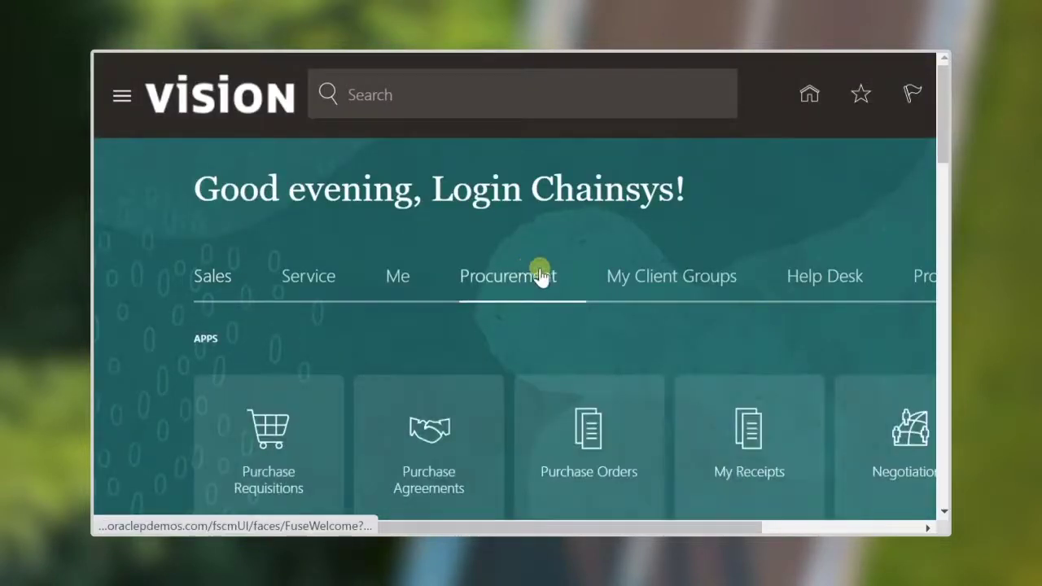
{"action": "scroll", "coordinate": [539, 274], "scroll_direction": "down", "scroll_amount": 1}
{"action": "scroll", "coordinate": [541, 274], "scroll_direction": "down", "scroll_amount": 2}
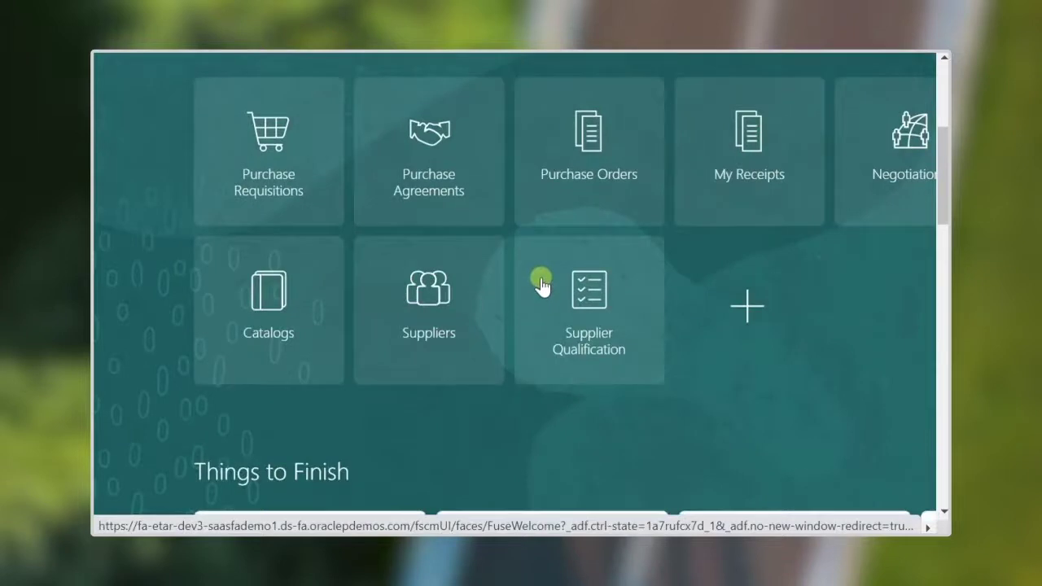
{"action": "left_click", "coordinate": [428, 305]}
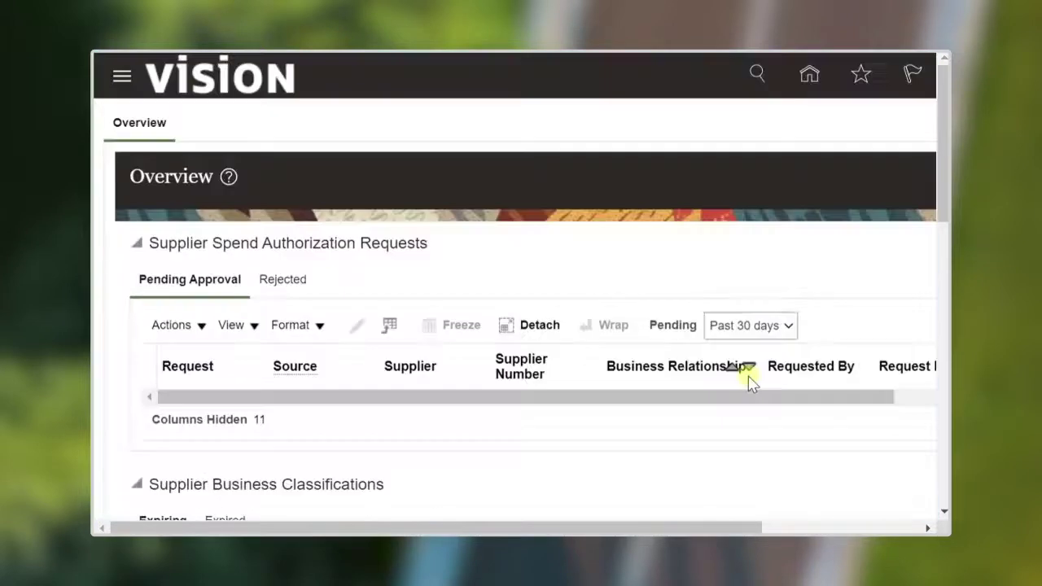
{"action": "left_click_drag", "start_coordinate": [707, 523], "coordinate": [865, 526]}
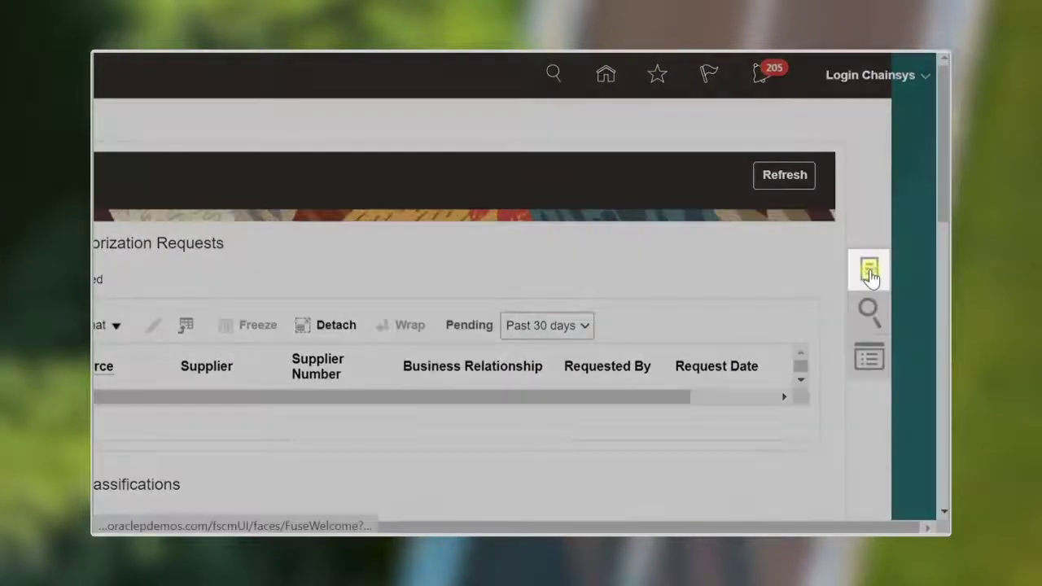
{"action": "left_click", "coordinate": [869, 273]}
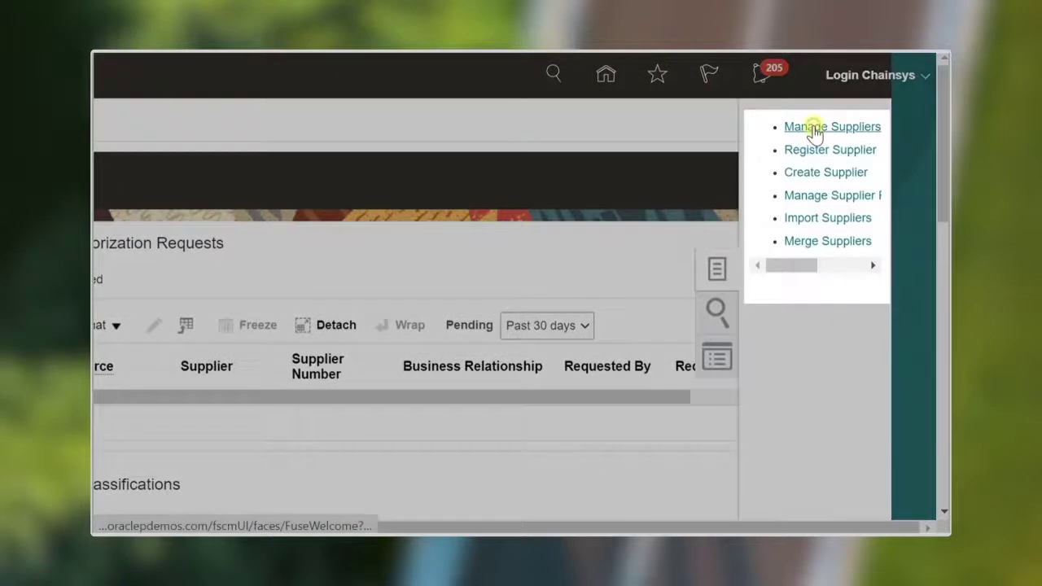
{"action": "left_click", "coordinate": [814, 131]}
Search suppliers by keyword PN1_ and review the Spend Authorized records created 8/20/21
{"action": "left_click_drag", "start_coordinate": [570, 525], "coordinate": [379, 337]}
{"action": "left_click", "coordinate": [379, 303]}
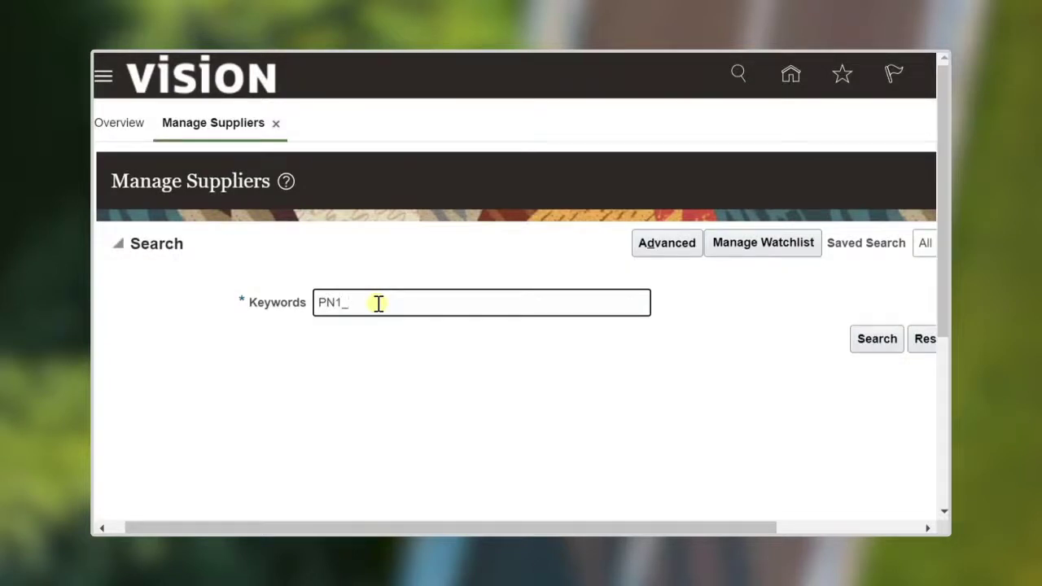
{"action": "left_click", "coordinate": [877, 340]}
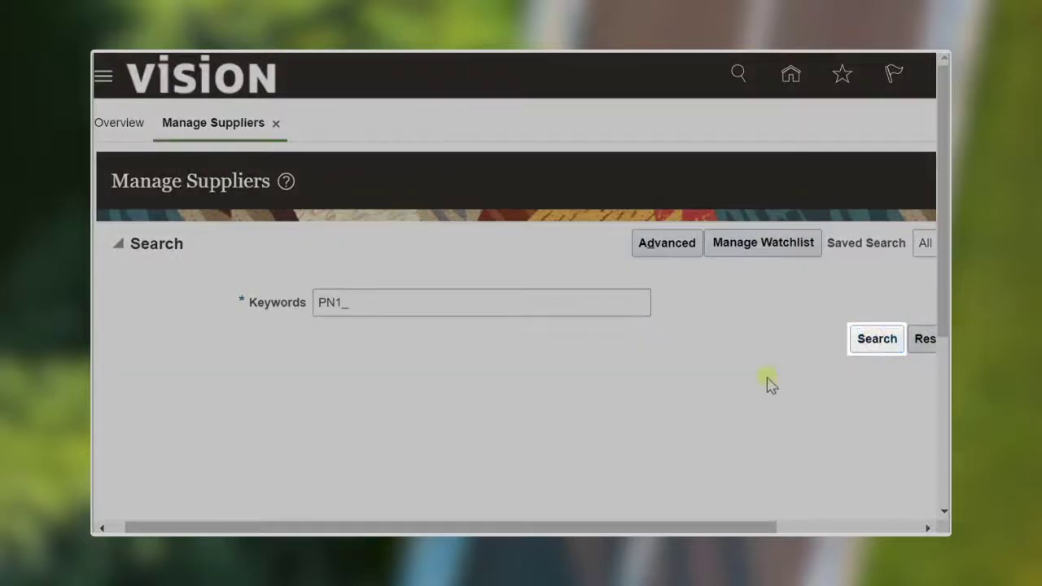
{"action": "scroll", "coordinate": [770, 382], "scroll_direction": "down", "scroll_amount": 5}
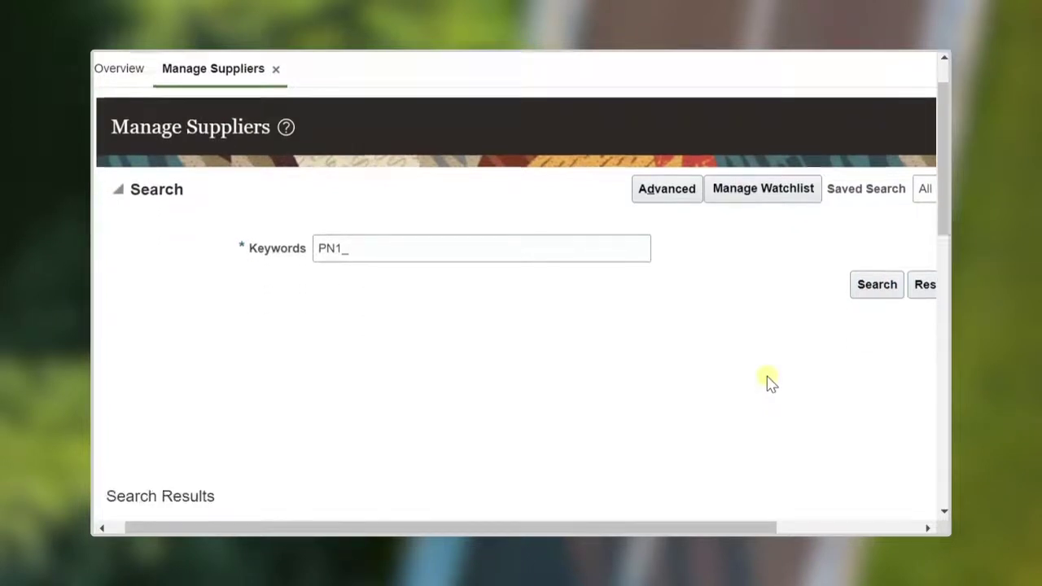
{"action": "scroll", "coordinate": [770, 382], "scroll_direction": "down", "scroll_amount": 3}
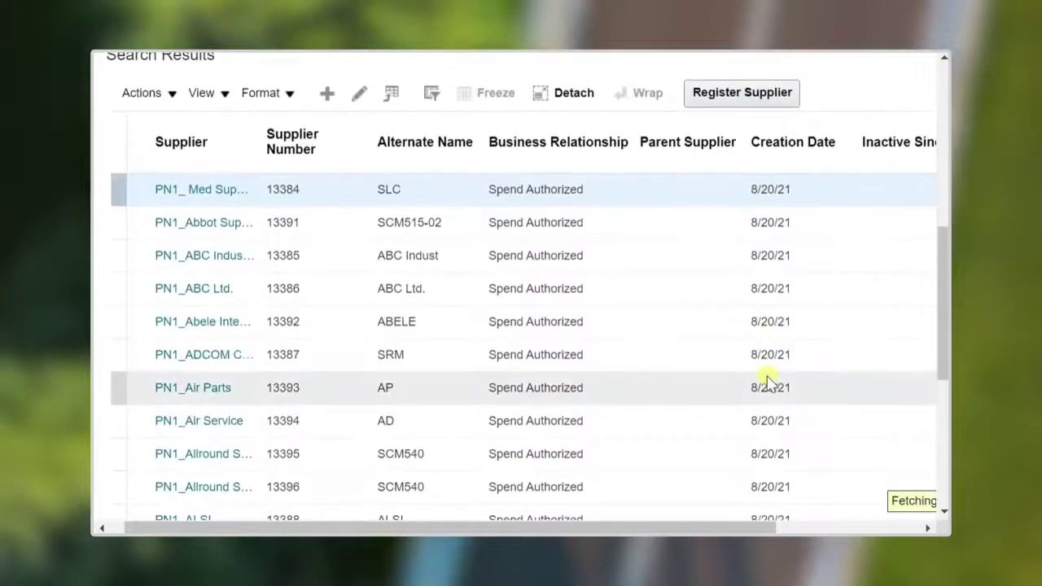
{"action": "scroll", "coordinate": [767, 372], "scroll_direction": "up", "scroll_amount": 1}
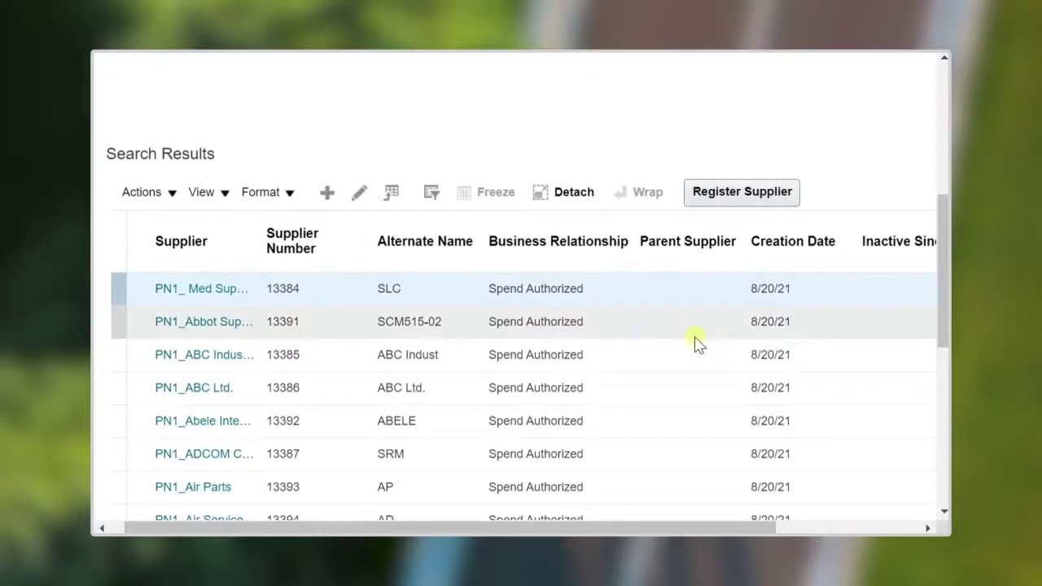
{"action": "scroll", "coordinate": [693, 343], "scroll_direction": "down", "scroll_amount": 5}
{"action": "scroll", "coordinate": [696, 340], "scroll_direction": "down", "scroll_amount": 2}
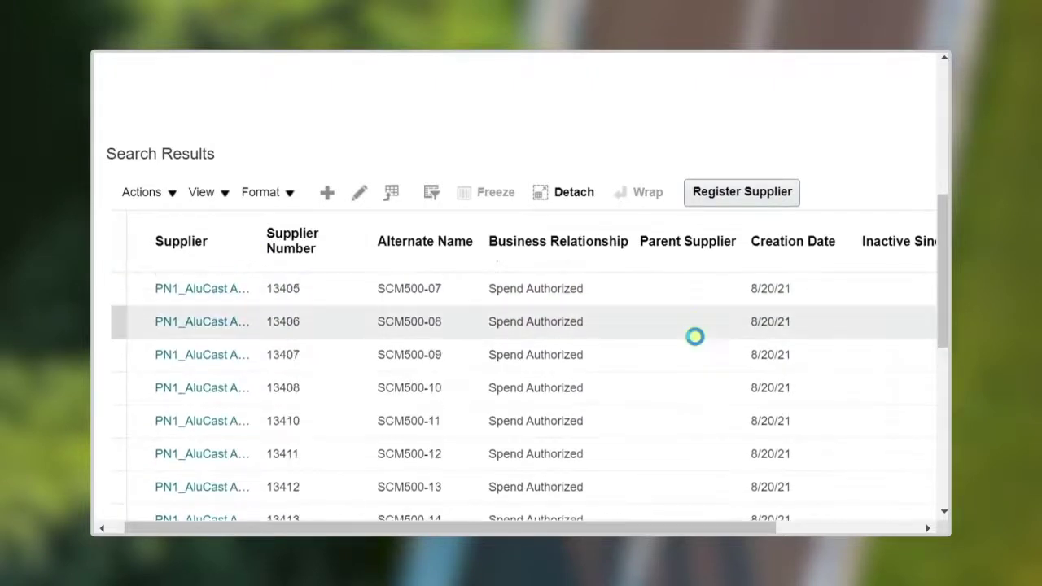